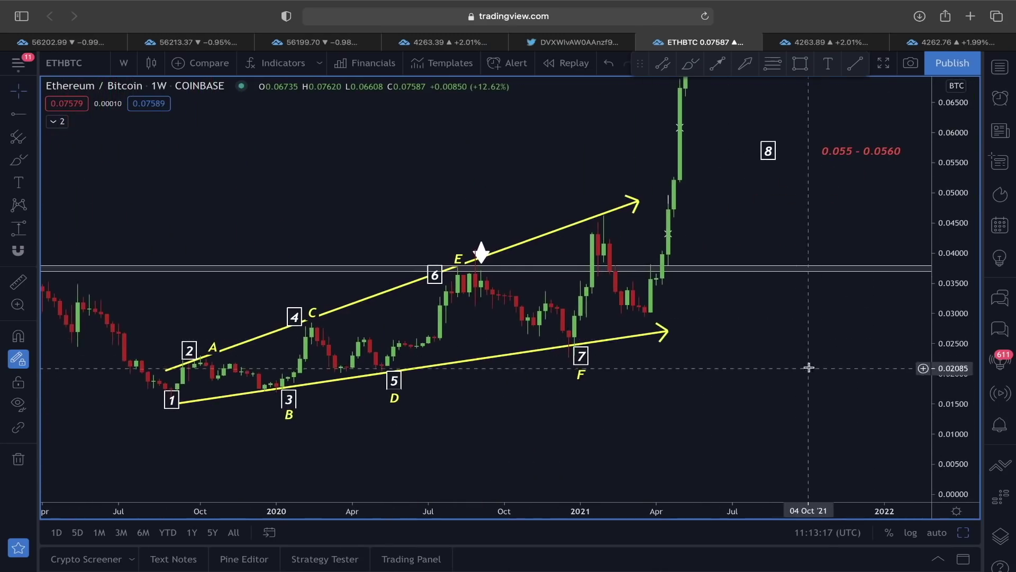
# Step: Compare the weekly ETHBTC broadening wedge with the daily ETHUSD wedge and Livermore's speculative chart
pyautogui.click(445, 42)
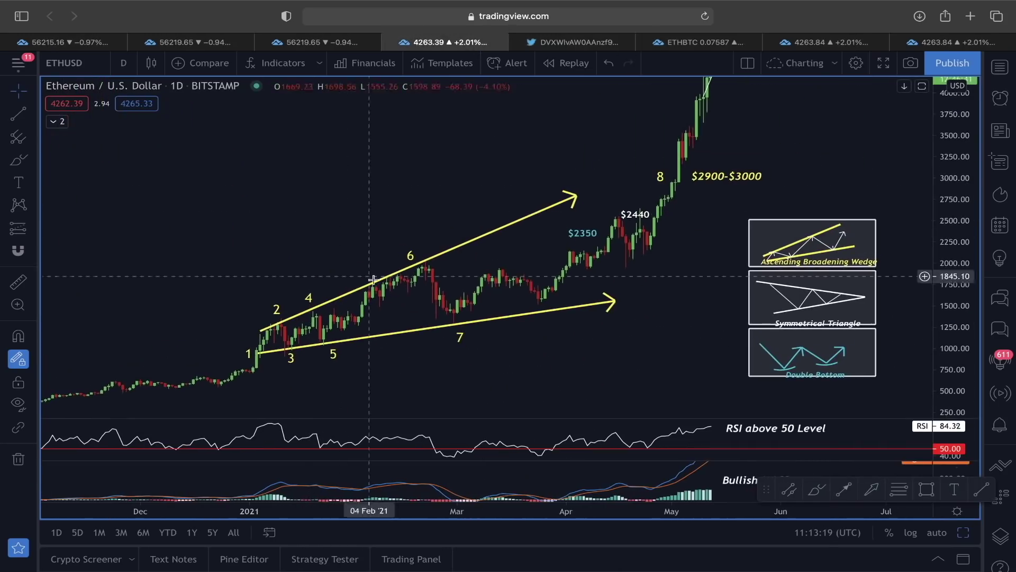
pyautogui.click(672, 43)
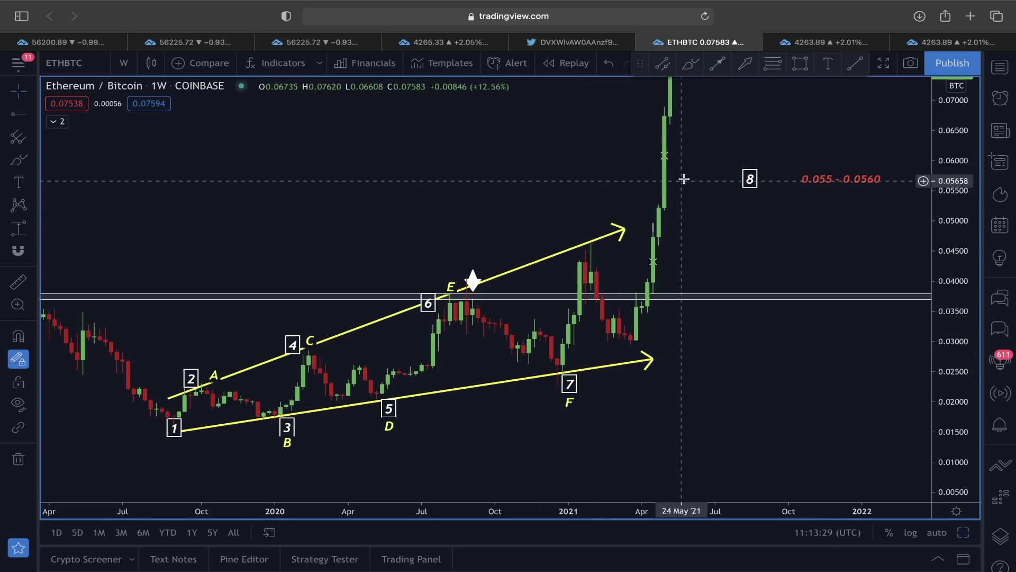
pyautogui.hscroll(3, 683, 183)
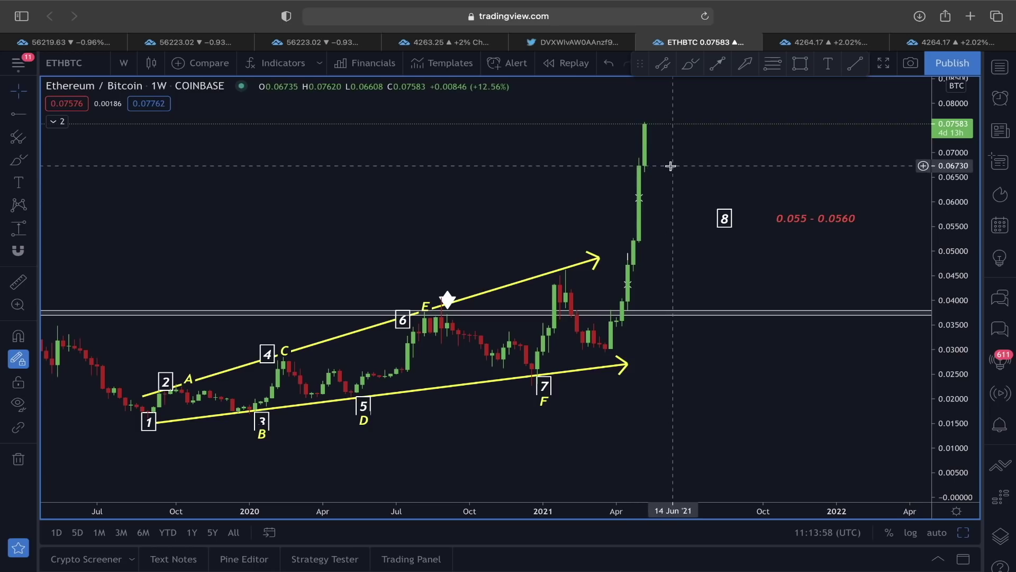
pyautogui.scroll(-3, 667, 166)
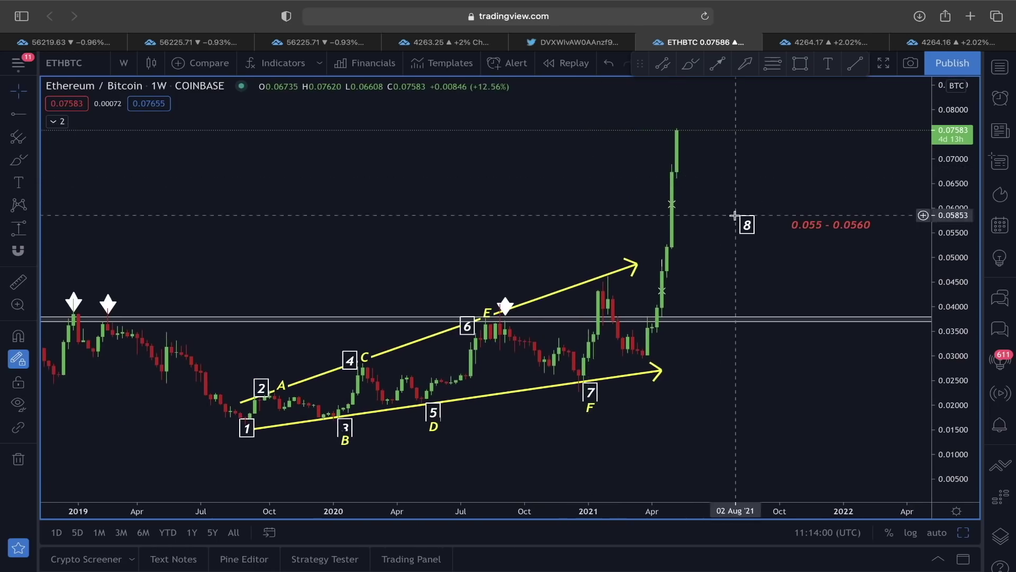
pyautogui.click(584, 43)
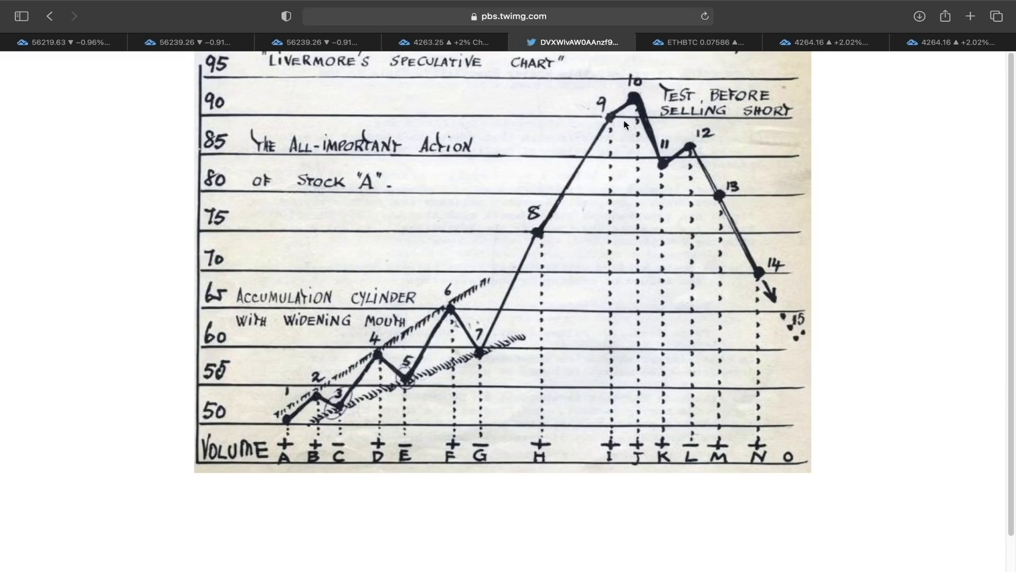
pyautogui.click(660, 48)
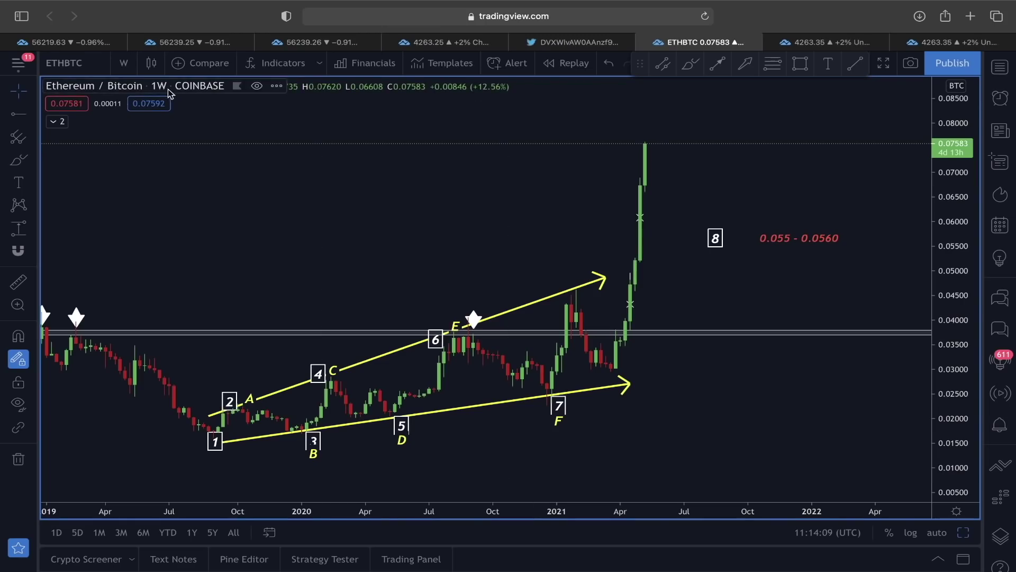
# Step: Draw horizontal rays on the weekly ETHBTC chart from the 2017 and 2018 peaks at 0.08474, 0.10611 and 0.14087
pyautogui.scroll(-3, 576, 237)
pyautogui.moveTo(961, 201); pyautogui.dragTo(961, 259)
pyautogui.moveTo(826, 156); pyautogui.dragTo(819, 217)
pyautogui.moveTo(945, 205); pyautogui.dragTo(945, 241)
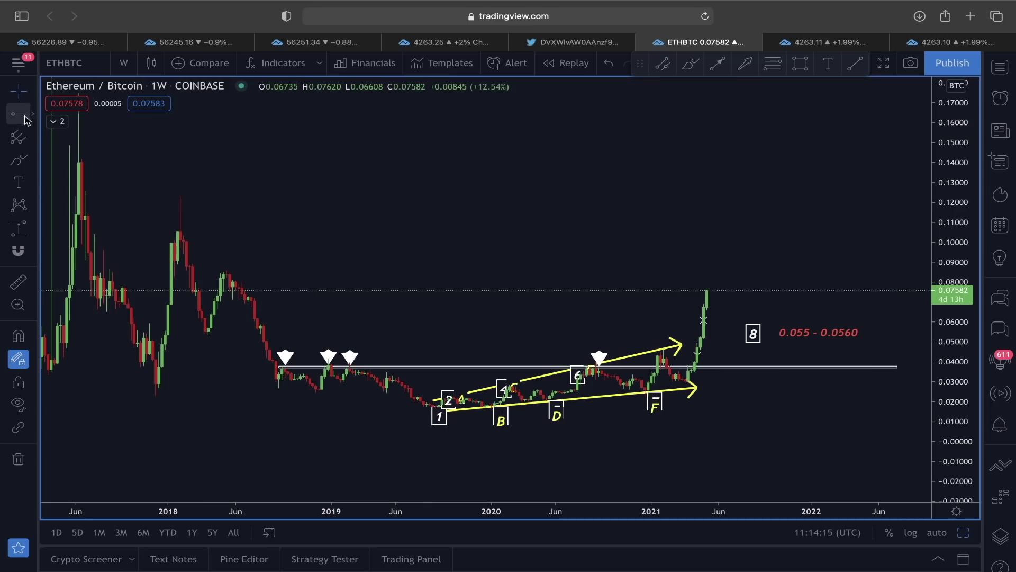
pyautogui.click(218, 272)
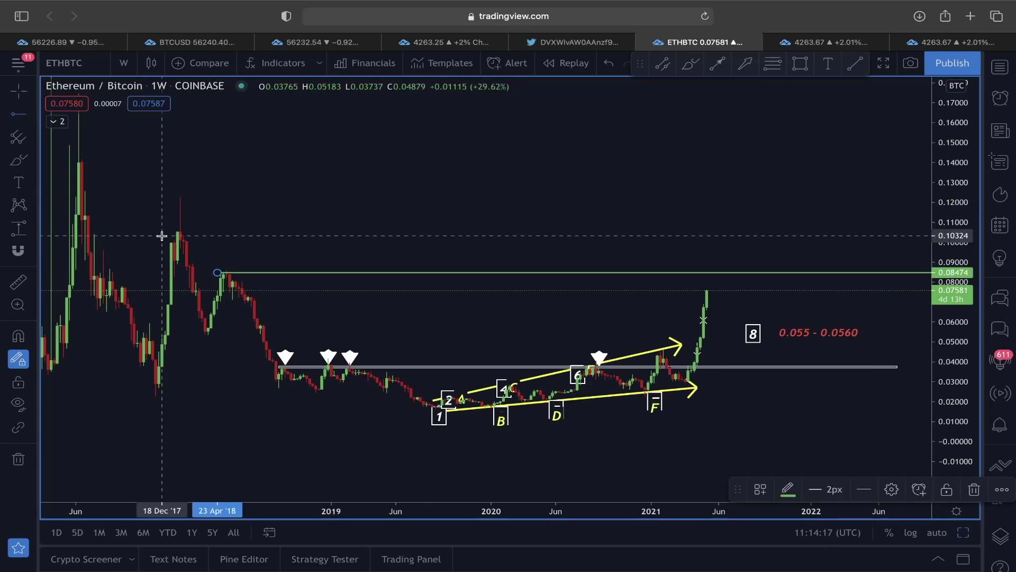
pyautogui.click(174, 231)
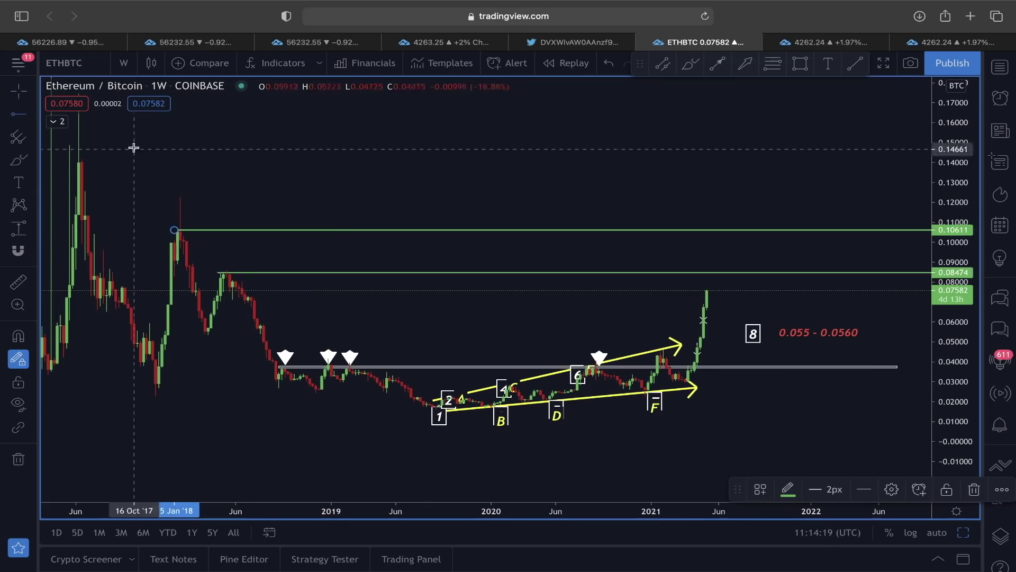
pyautogui.click(77, 161)
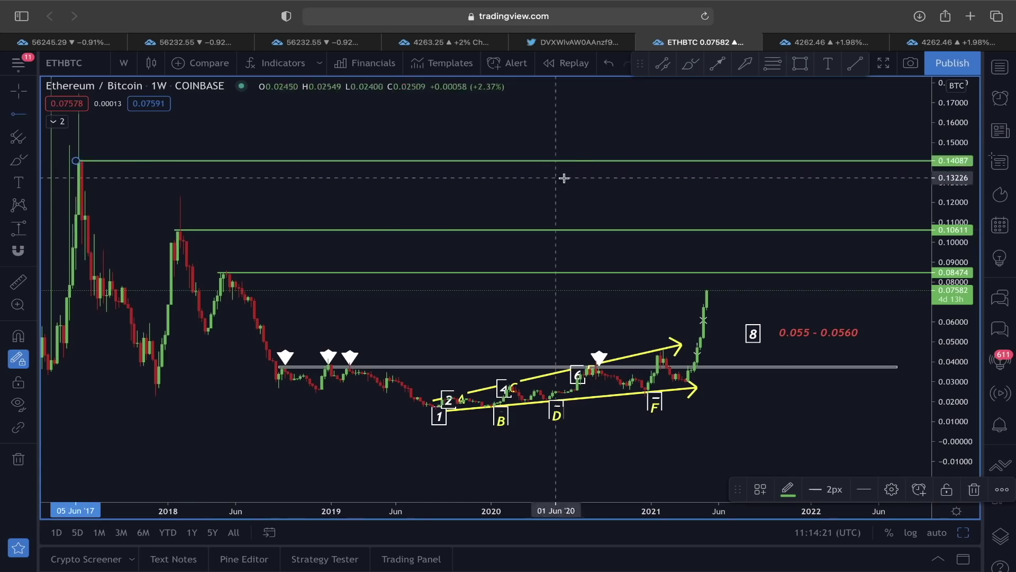
# Step: Draw three rectangles marking target zones around the 0.08474, 0.10611 and 0.14087 levels above the current price
pyautogui.scroll(-2, 734, 183)
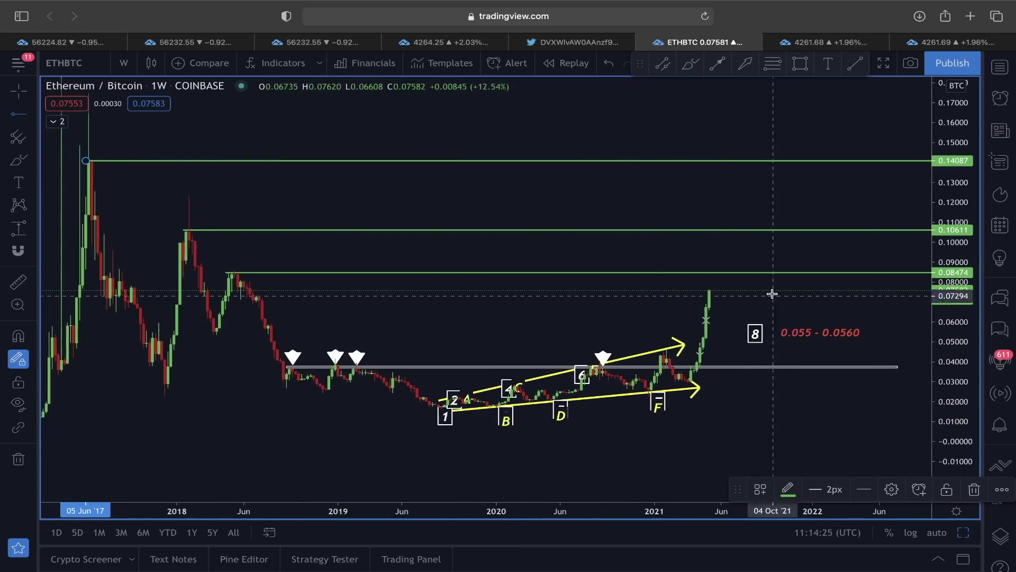
pyautogui.scroll(3, 767, 334)
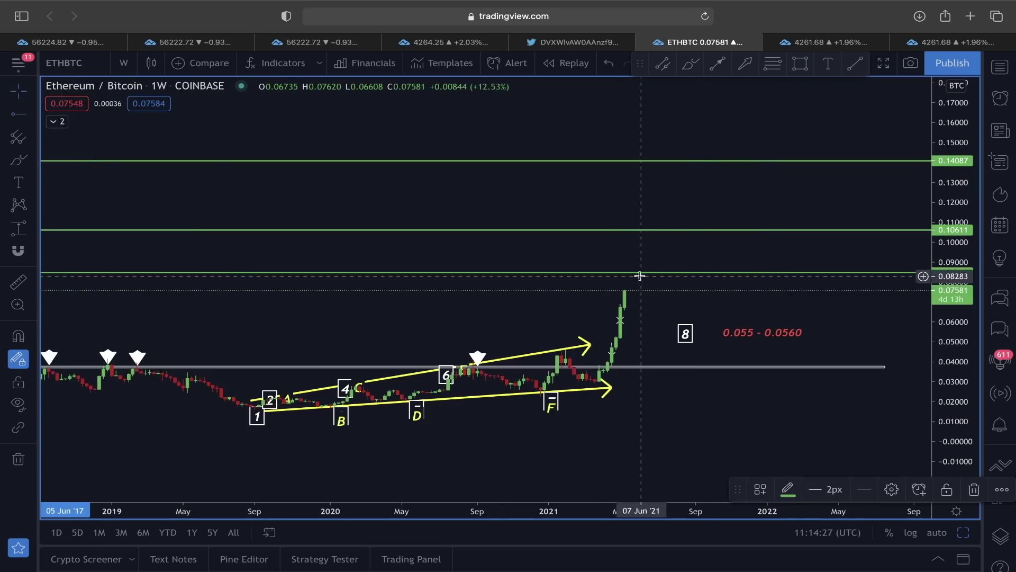
pyautogui.moveTo(643, 278); pyautogui.dragTo(644, 277)
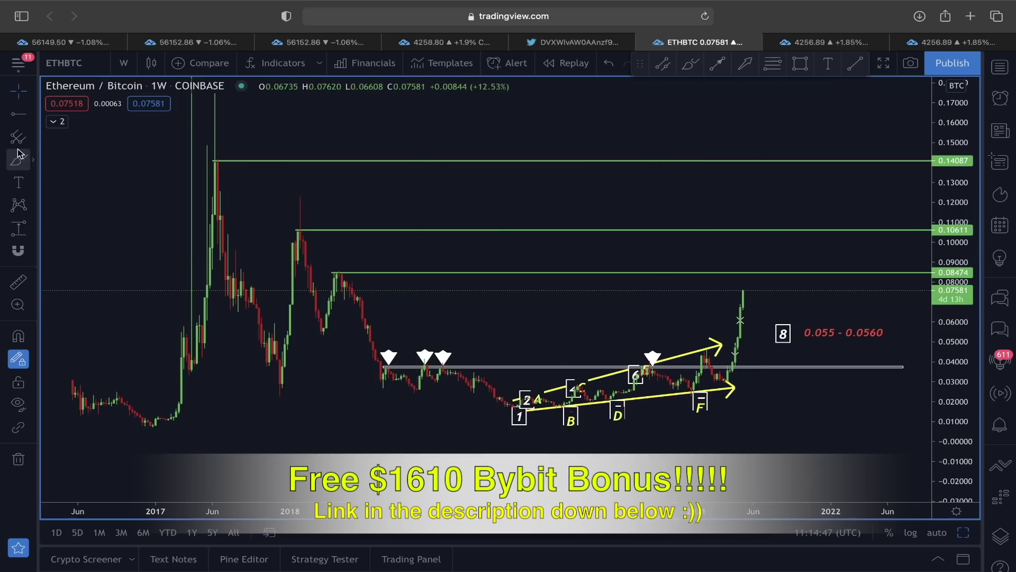
pyautogui.click(800, 63)
pyautogui.scroll(1, 746, 259)
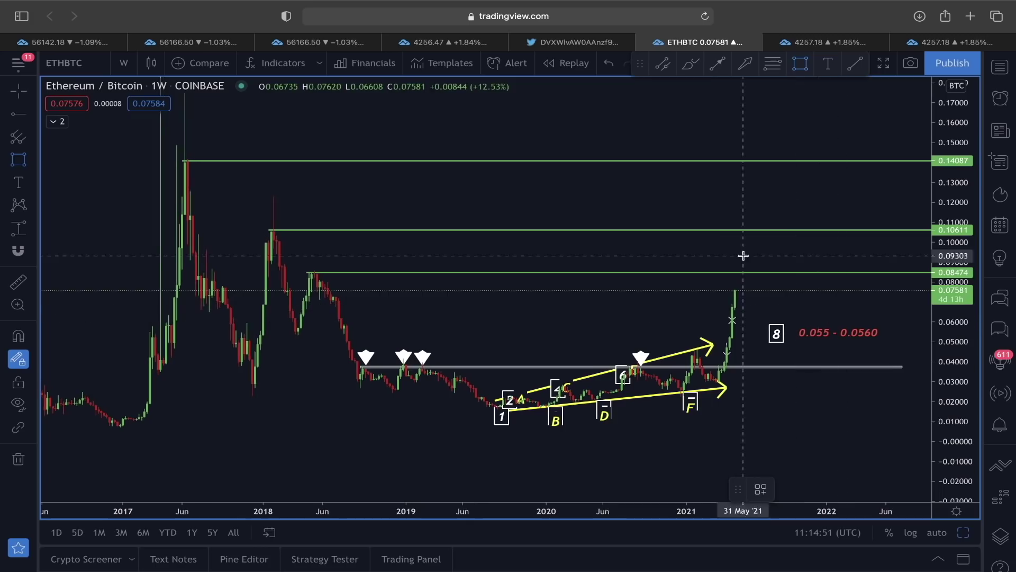
pyautogui.moveTo(713, 261); pyautogui.dragTo(757, 281)
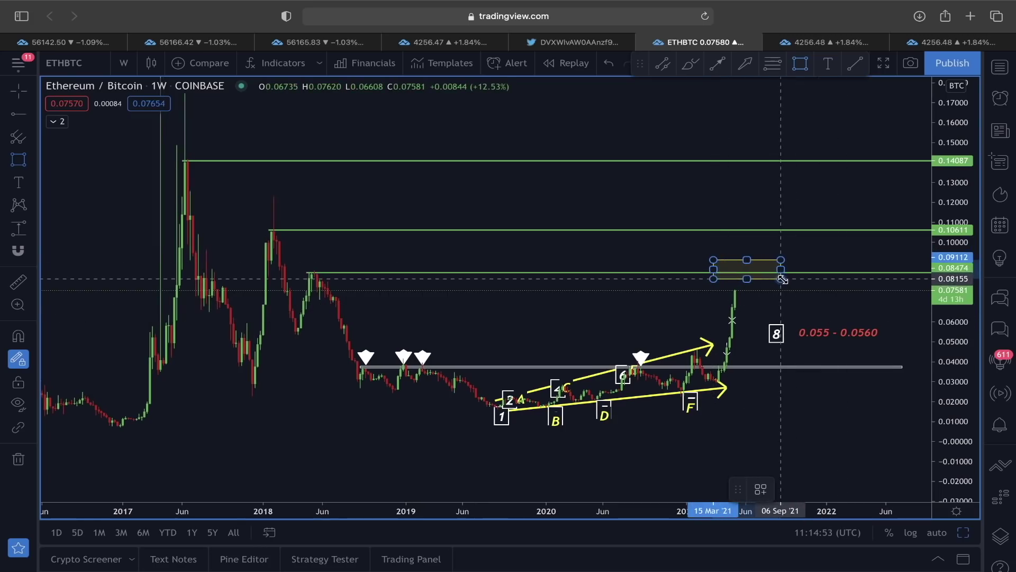
pyautogui.click(782, 279)
pyautogui.moveTo(703, 216)
pyautogui.mouseDown()
pyautogui.moveTo(748, 241)
pyautogui.moveTo(806, 242)
pyautogui.mouseUp()
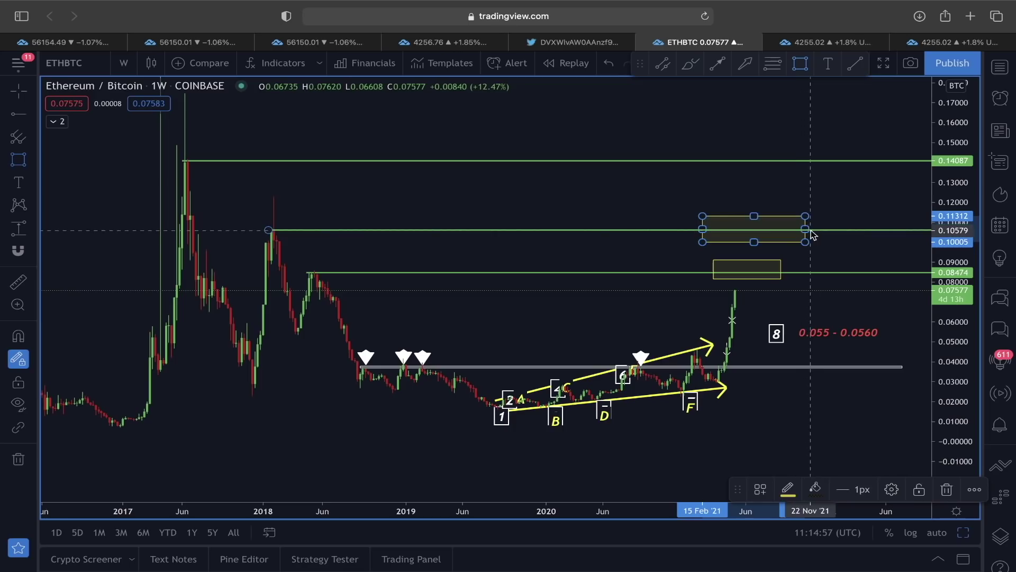
pyautogui.moveTo(694, 153); pyautogui.dragTo(816, 172)
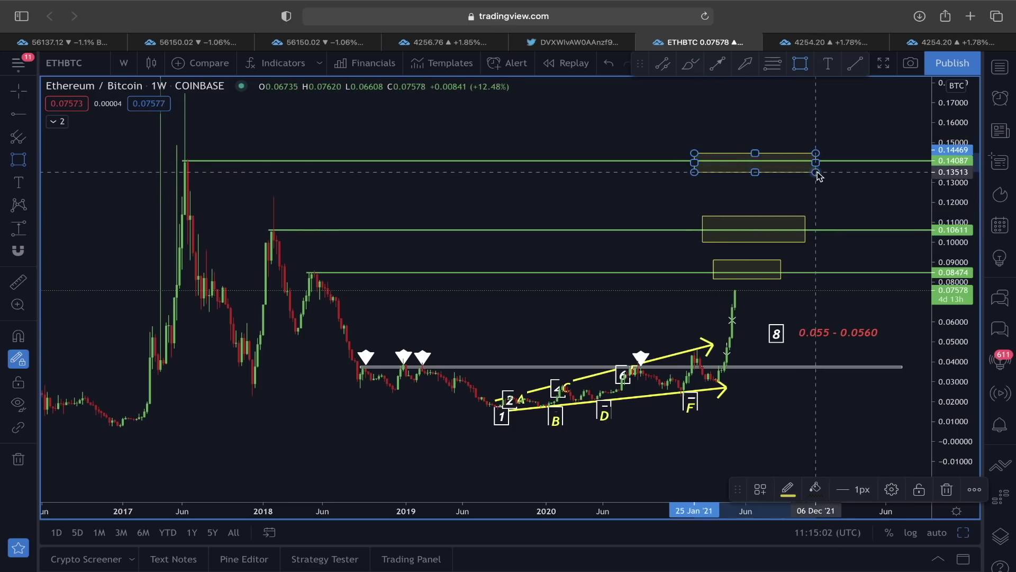
pyautogui.scroll(-1, 790, 344)
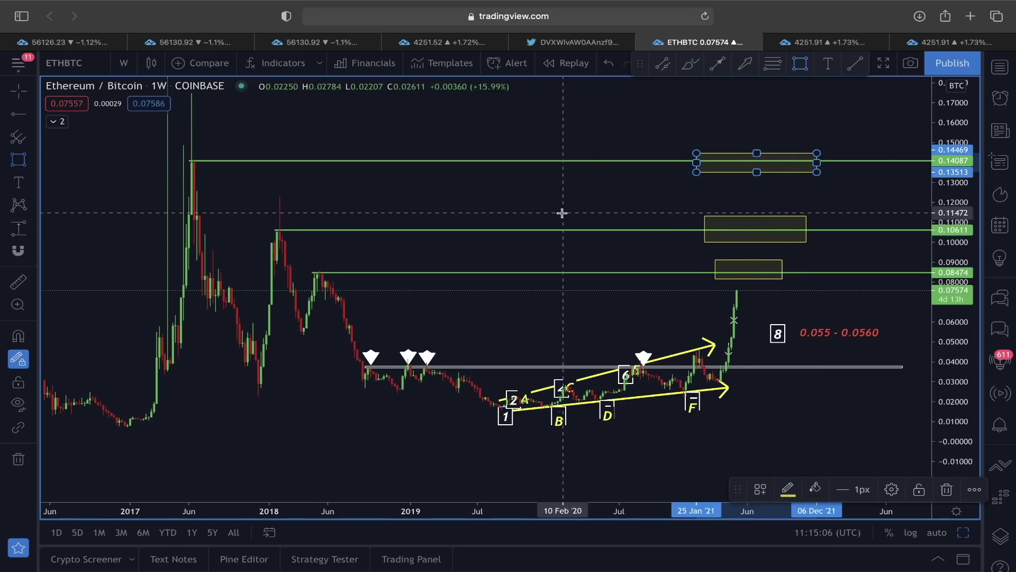
pyautogui.click(617, 207)
pyautogui.hscroll(3, 617, 232)
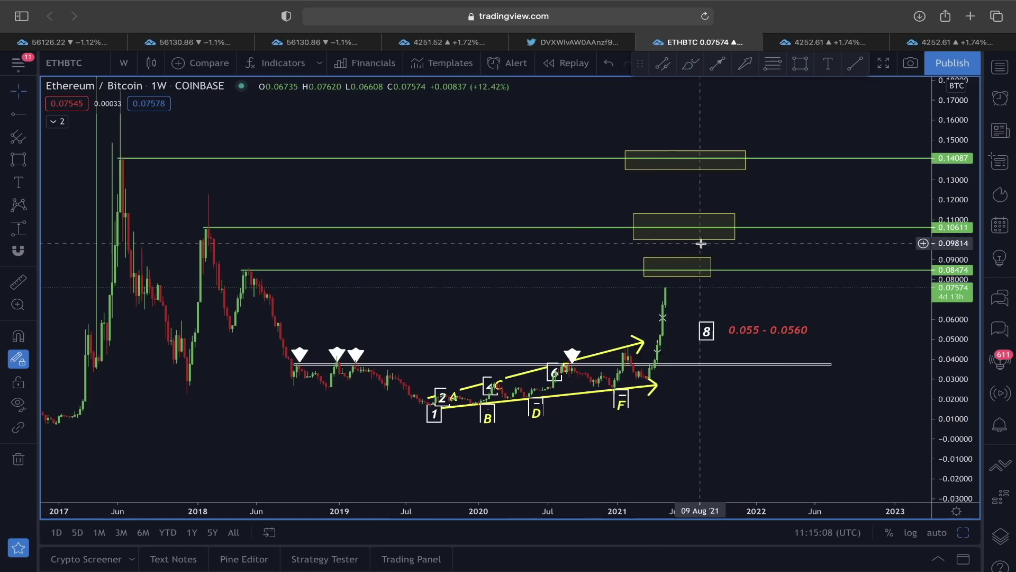
pyautogui.hscroll(-3, 756, 212)
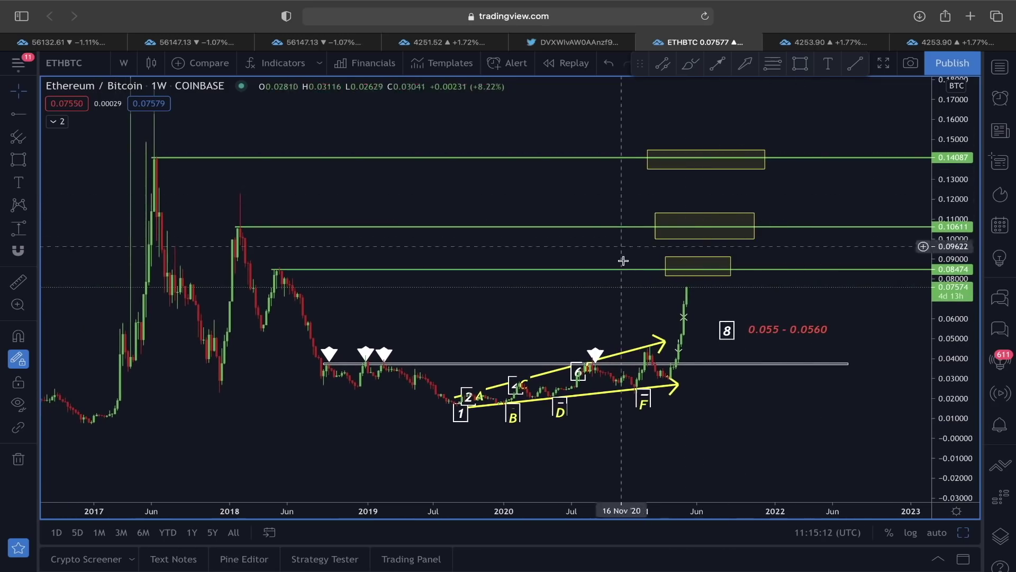
pyautogui.hscroll(-1, 751, 234)
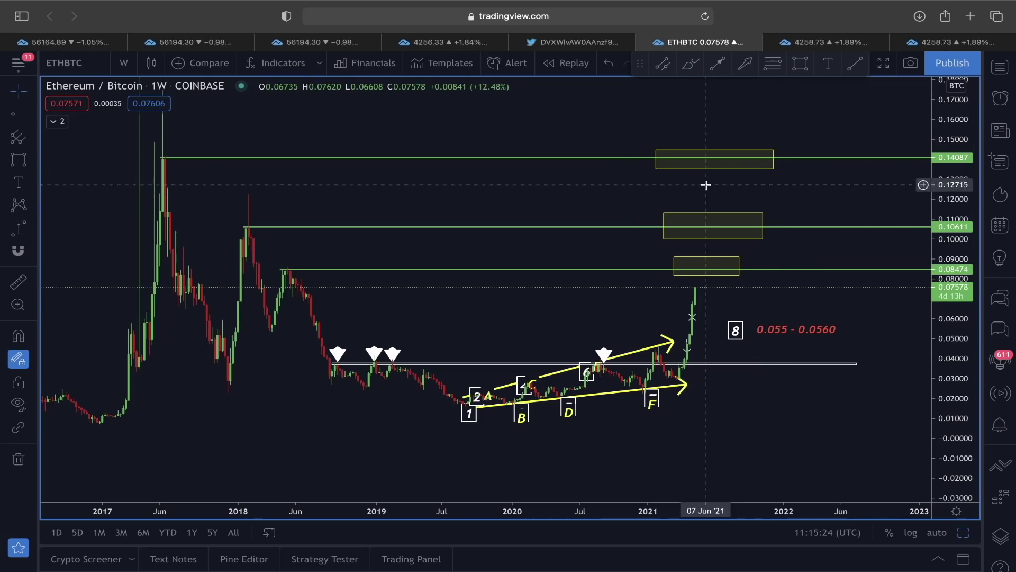
# Step: Switch to the daily ETHUSD channel chart and draw five arrows at the January-to-February highs along the channel's upper line
pyautogui.click(808, 51)
pyautogui.moveTo(366, 180); pyautogui.dragTo(394, 199)
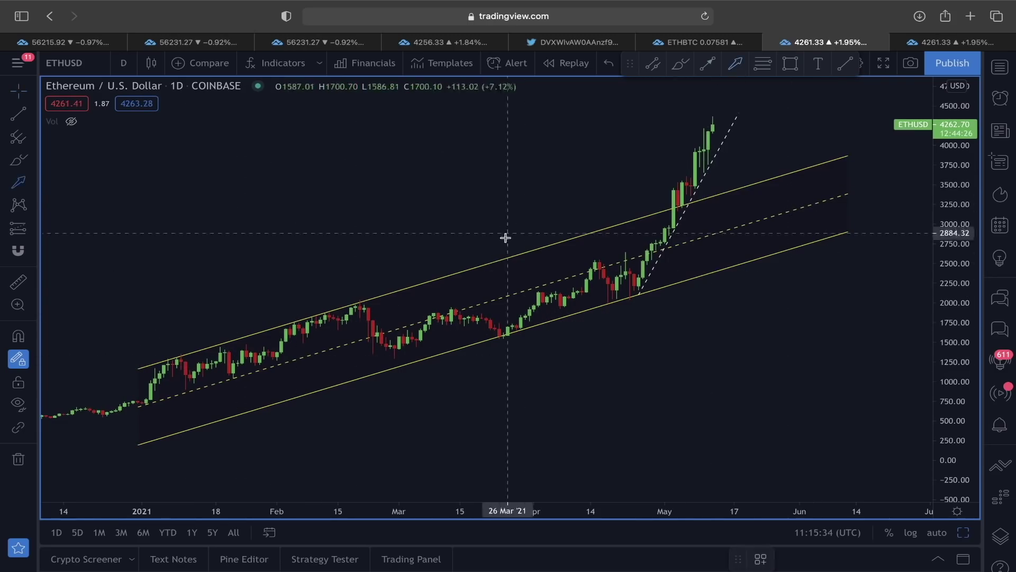
pyautogui.moveTo(390, 256)
pyautogui.mouseDown()
pyautogui.moveTo(364, 298)
pyautogui.moveTo(220, 339)
pyautogui.mouseUp()
pyautogui.moveTo(202, 304); pyautogui.dragTo(177, 349)
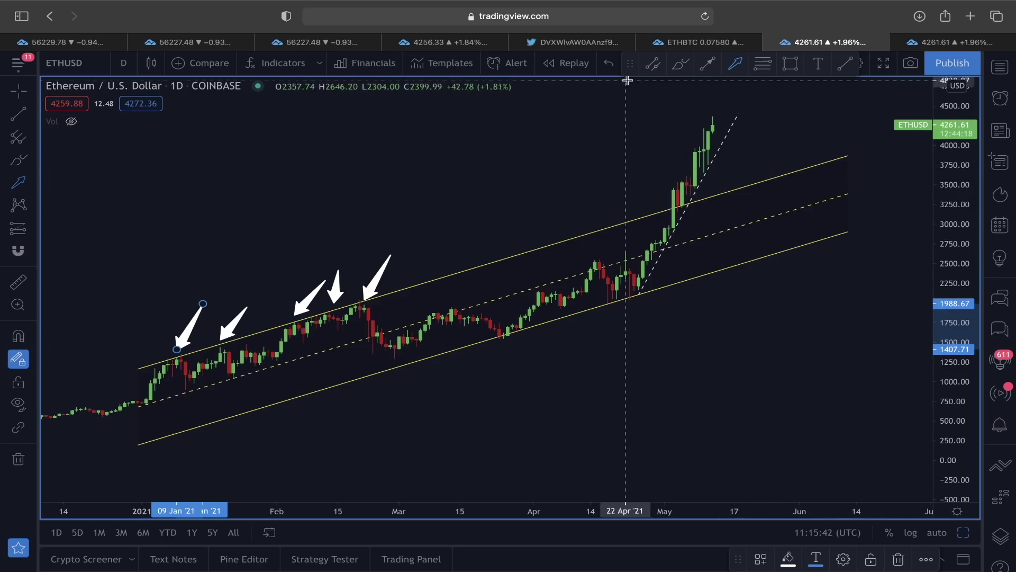
# Step: Draw two upward arrows beneath the channel's upper line, ahead of the current price in late May
pyautogui.hscroll(5, 762, 220)
pyautogui.moveTo(698, 217); pyautogui.dragTo(732, 180)
pyautogui.scroll(3, 675, 144)
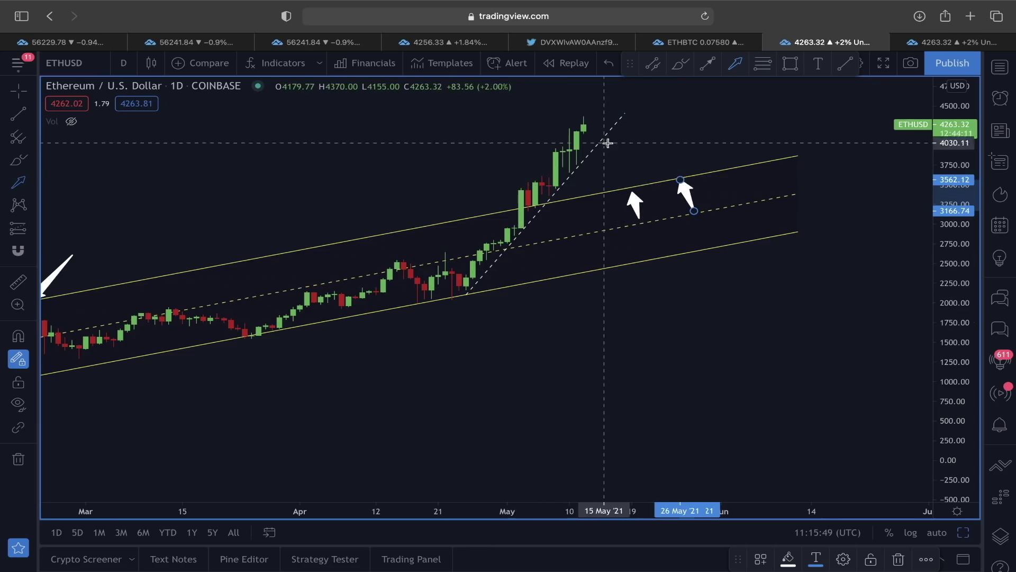
# Step: Extend the steep dashed support line upward and draw a rectangle around the late April to May rally, from about 1948 to 4926
pyautogui.hscroll(-4, 609, 144)
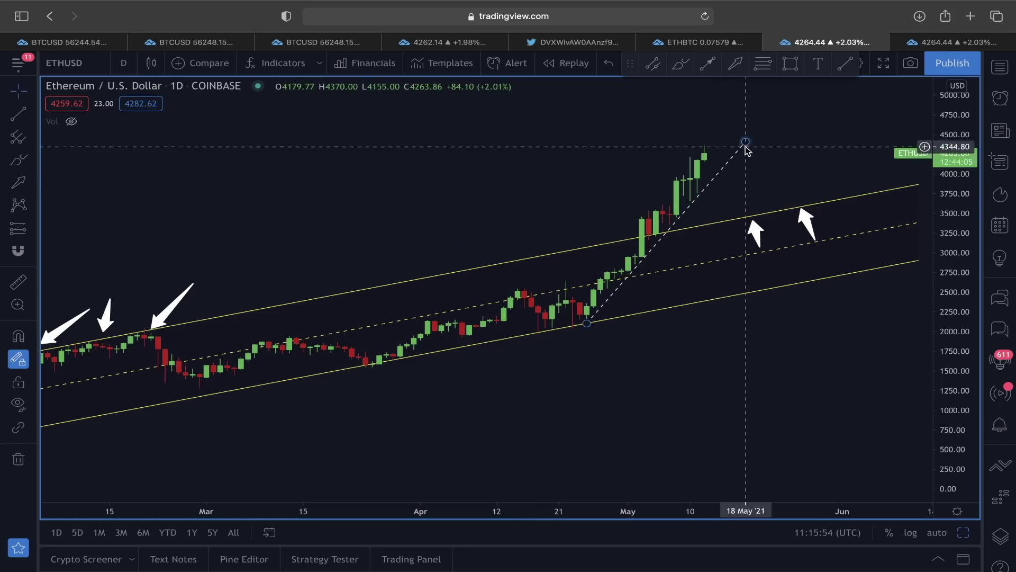
pyautogui.moveTo(746, 142); pyautogui.dragTo(765, 115)
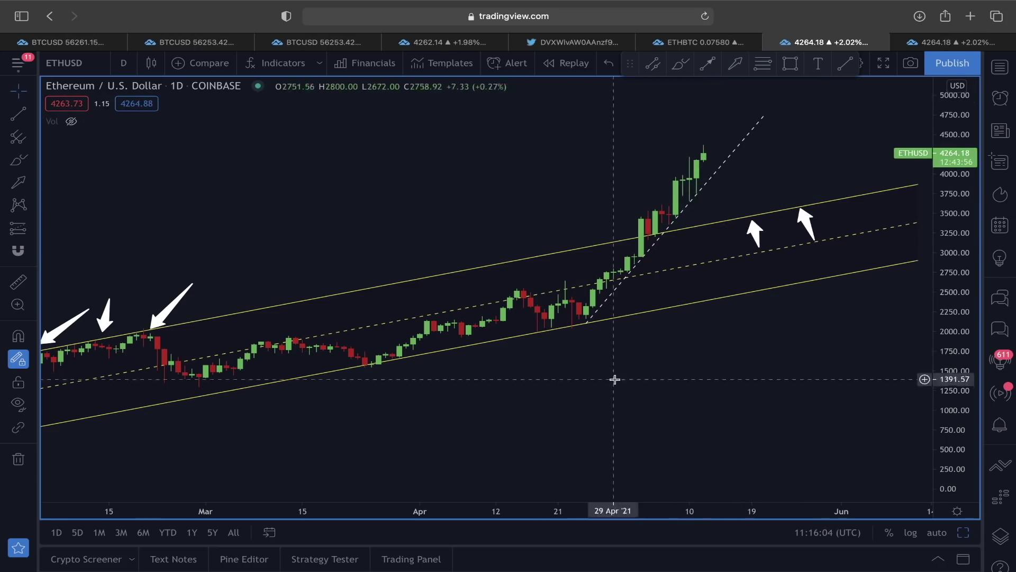
pyautogui.click(791, 63)
pyautogui.moveTo(565, 101); pyautogui.dragTo(752, 335)
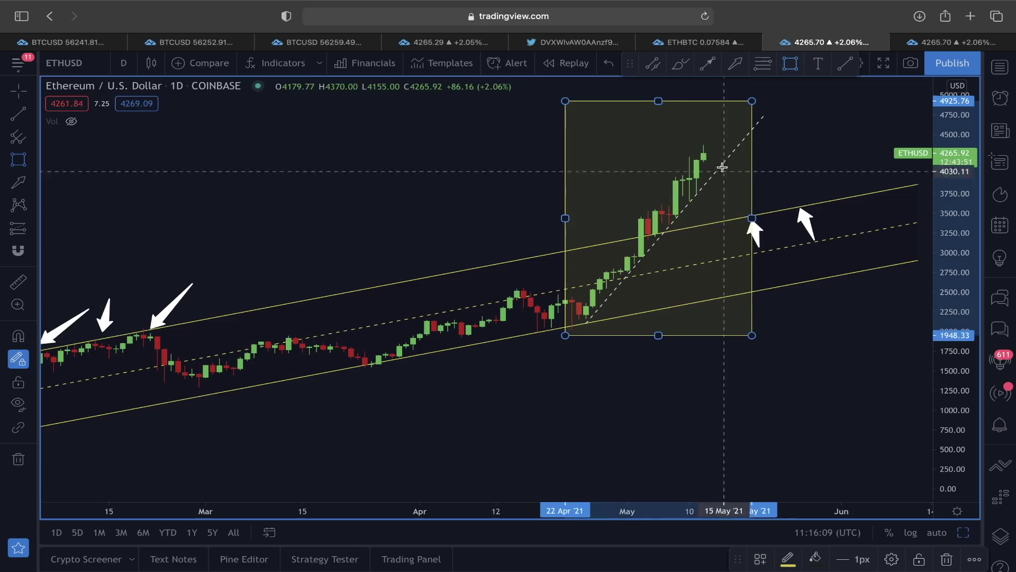
# Step: Switch to the hourly ETHUSD chart and draw three arrows pointing at the price bounces along the ascending trendline
pyautogui.click(933, 44)
pyautogui.click(685, 324)
pyautogui.moveTo(685, 325); pyautogui.dragTo(544, 397)
pyautogui.hscroll(-3, 635, 268)
pyautogui.hscroll(-3, 737, 288)
pyautogui.scroll(2, 762, 291)
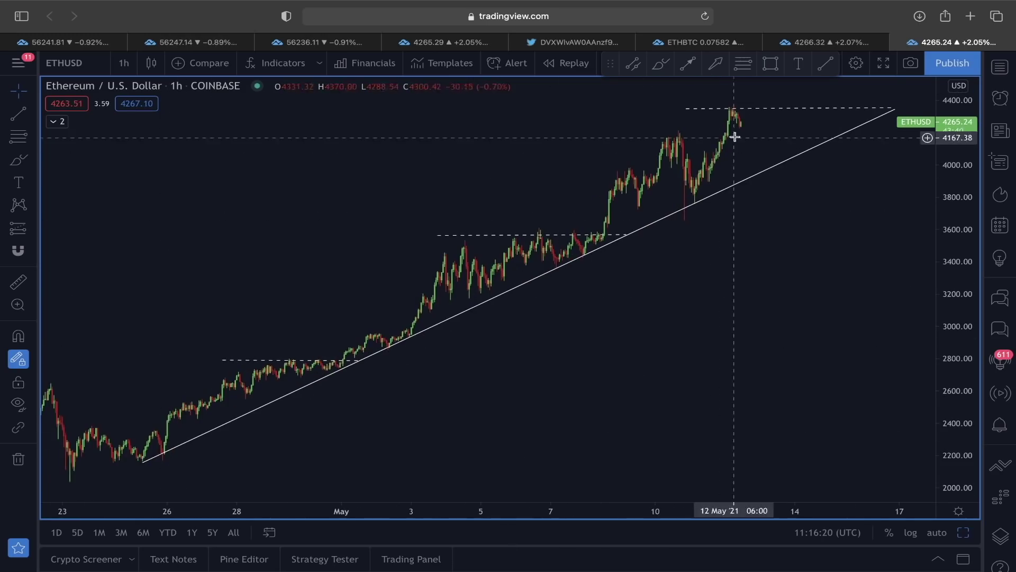
pyautogui.hscroll(2, 773, 168)
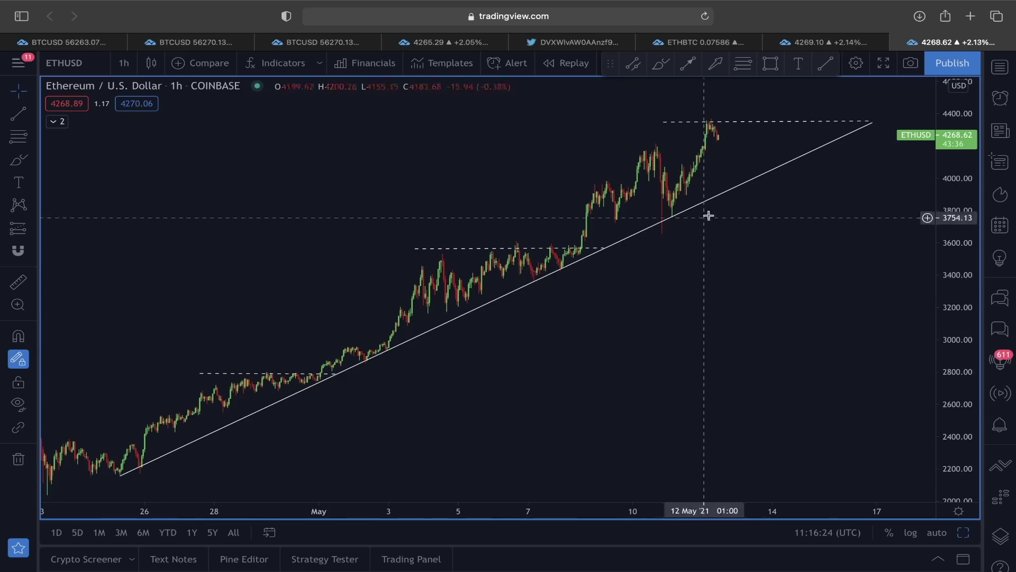
pyautogui.click(717, 64)
pyautogui.moveTo(438, 405); pyautogui.dragTo(375, 359)
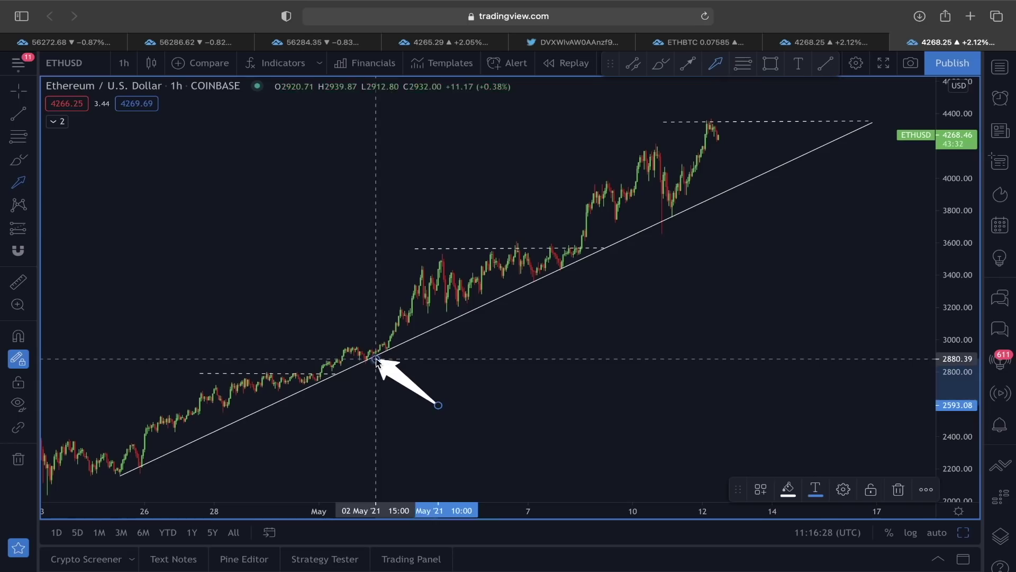
pyautogui.moveTo(652, 316); pyautogui.dragTo(591, 263)
pyautogui.moveTo(749, 255); pyautogui.dragTo(689, 218)
# Step: Draw a zigzag arrow projection between the trendline and the dashed resistance, ending above resistance, and add an arrow at its second trendline touch
pyautogui.click(688, 64)
pyautogui.click(719, 136)
pyautogui.click(753, 174)
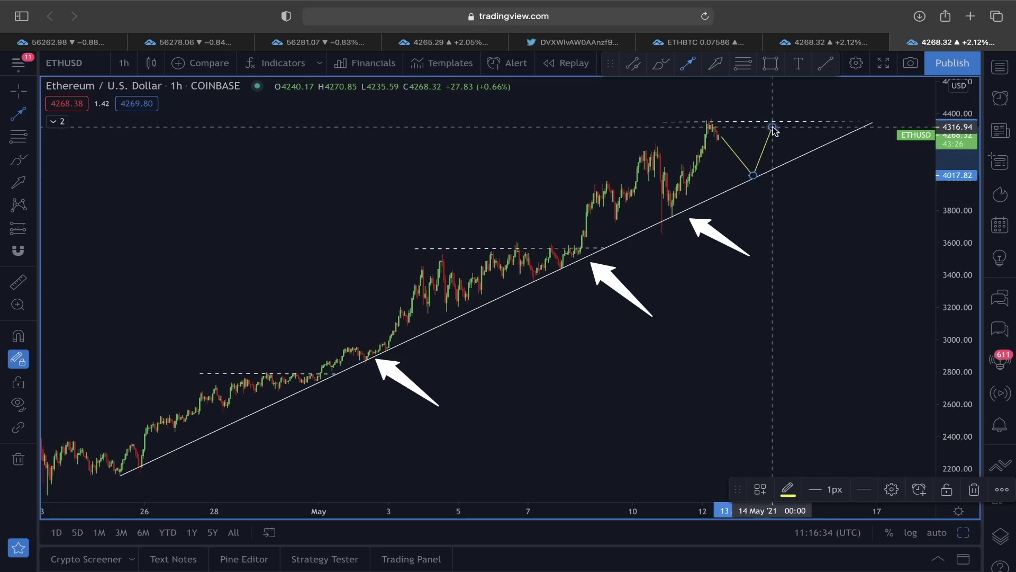
pyautogui.click(773, 129)
pyautogui.click(802, 156)
pyautogui.doubleClick(826, 105)
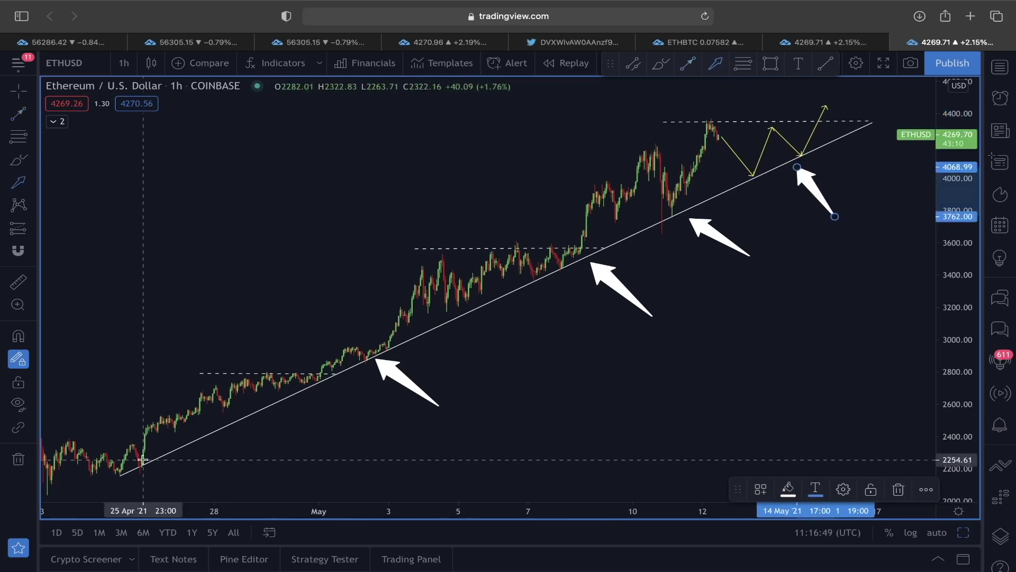
pyautogui.click(237, 295)
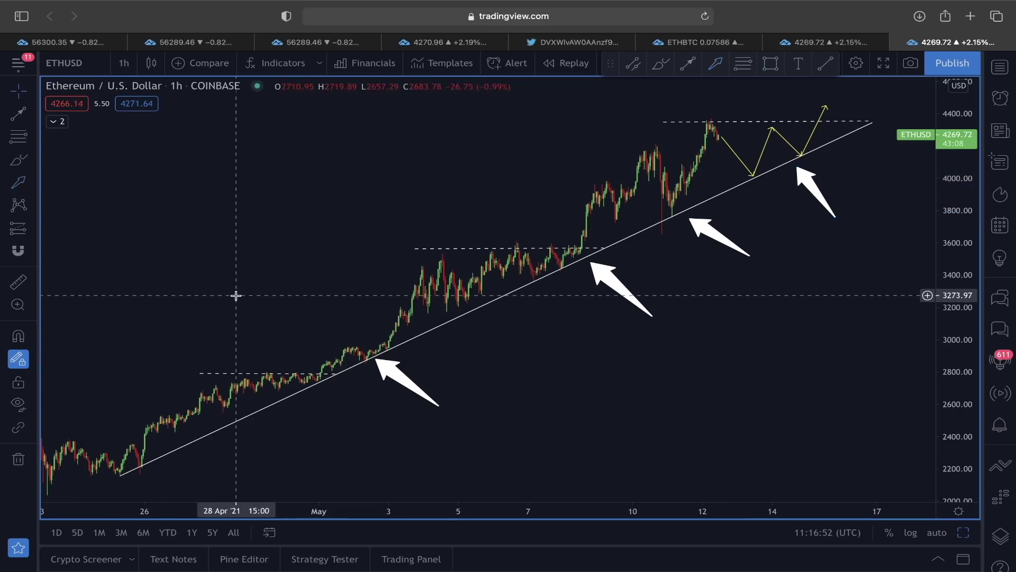
# Step: Outline the late April ascending triangle with arrow lines, one rising from about 2353 and one along the dashed resistance near 2800
pyautogui.scroll(-2, 301, 374)
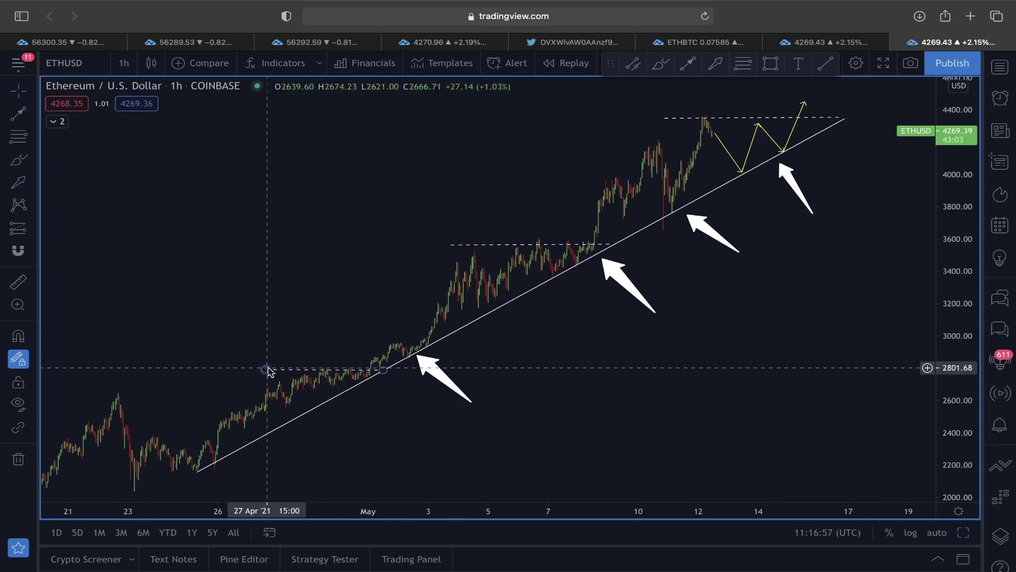
pyautogui.click(18, 113)
pyautogui.click(244, 440)
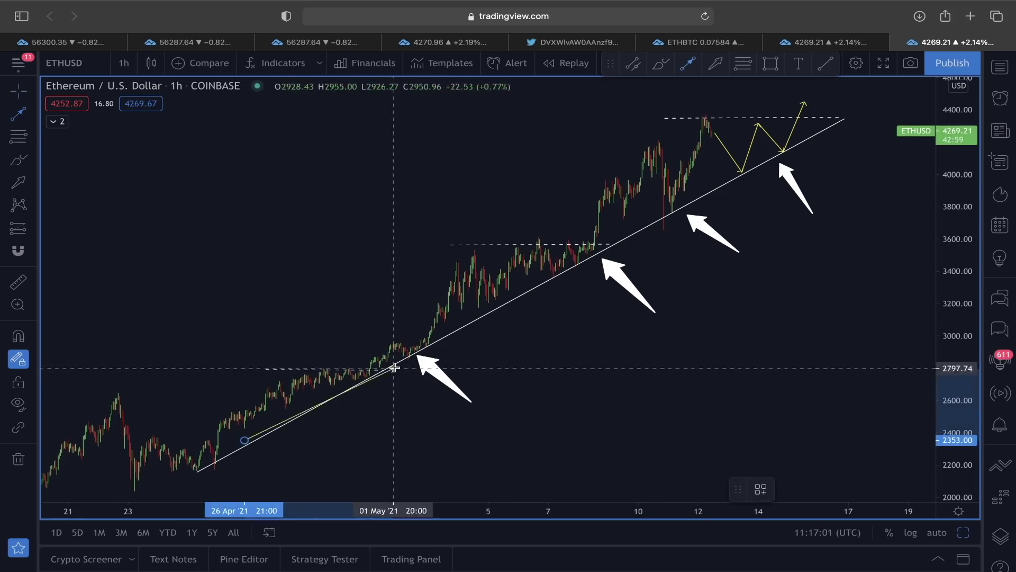
pyautogui.click(371, 369)
pyautogui.click(266, 369)
pyautogui.click(382, 370)
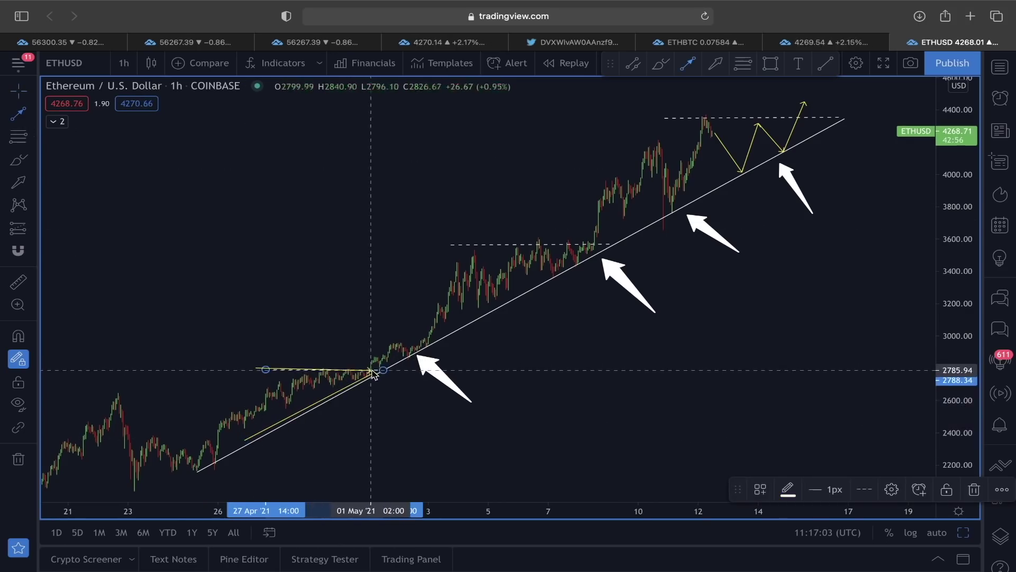
# Step: Outline the early May triangle with an arrow line along the dashed resistance at about 3565 and another rising from about 3156 to 3549
pyautogui.click(448, 245)
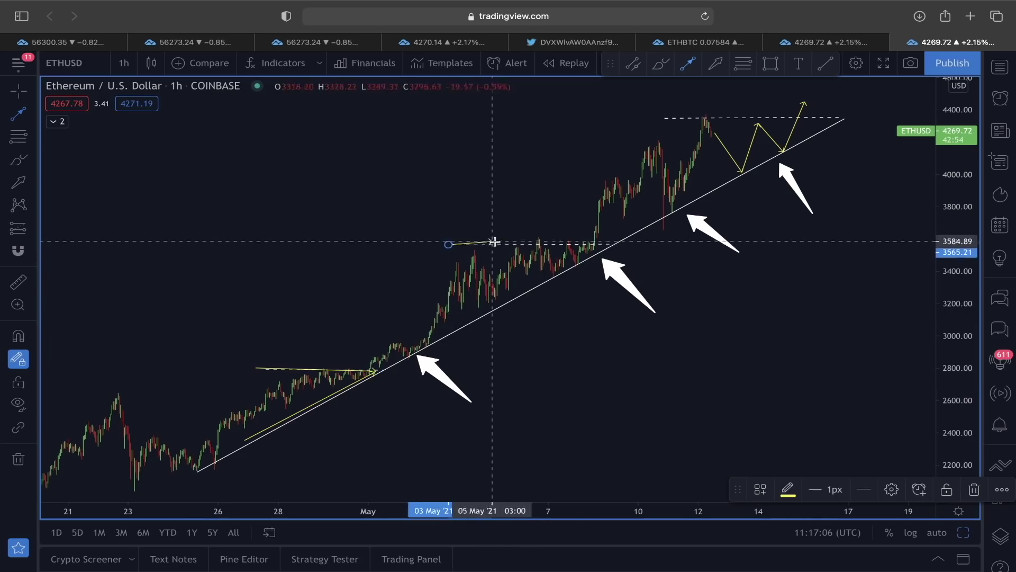
pyautogui.click(603, 244)
pyautogui.click(475, 311)
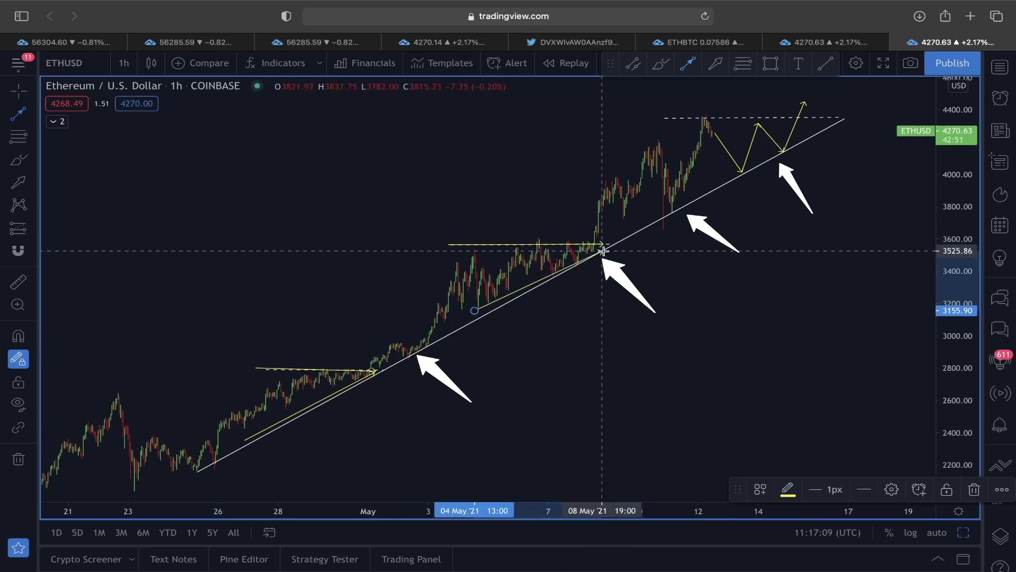
pyautogui.click(452, 244)
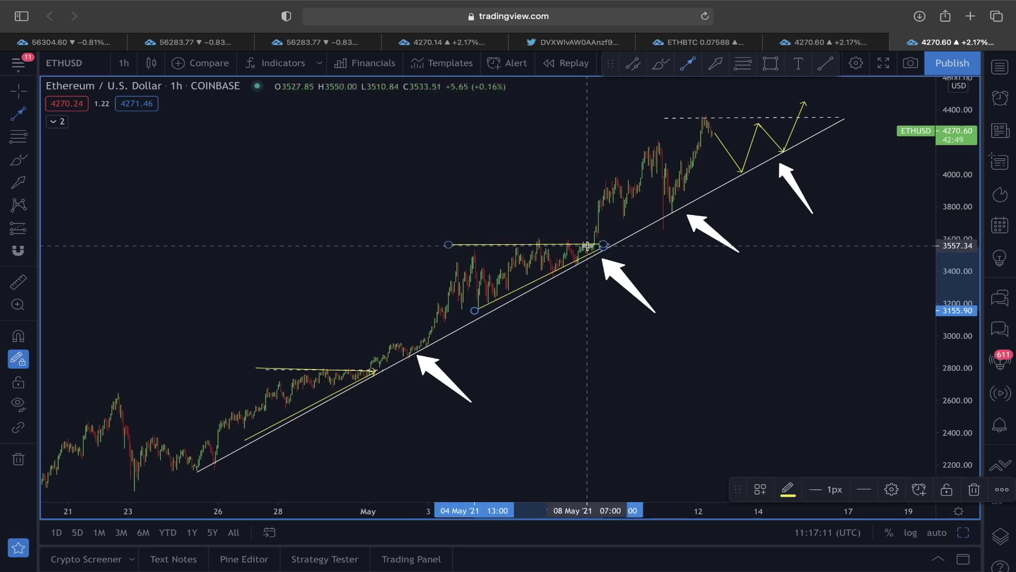
# Step: Raise the first pullback low of the projected zigzag path to about 4112, above the ascending trendline
pyautogui.scroll(2, 682, 143)
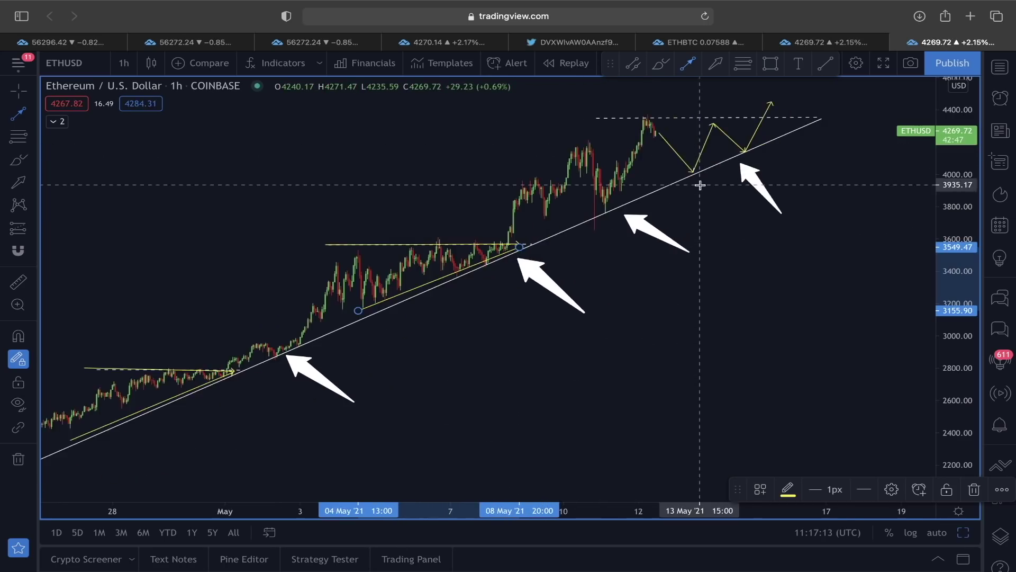
pyautogui.moveTo(630, 171)
pyautogui.mouseDown()
pyautogui.moveTo(621, 139)
pyautogui.moveTo(635, 150)
pyautogui.moveTo(626, 158)
pyautogui.mouseUp()
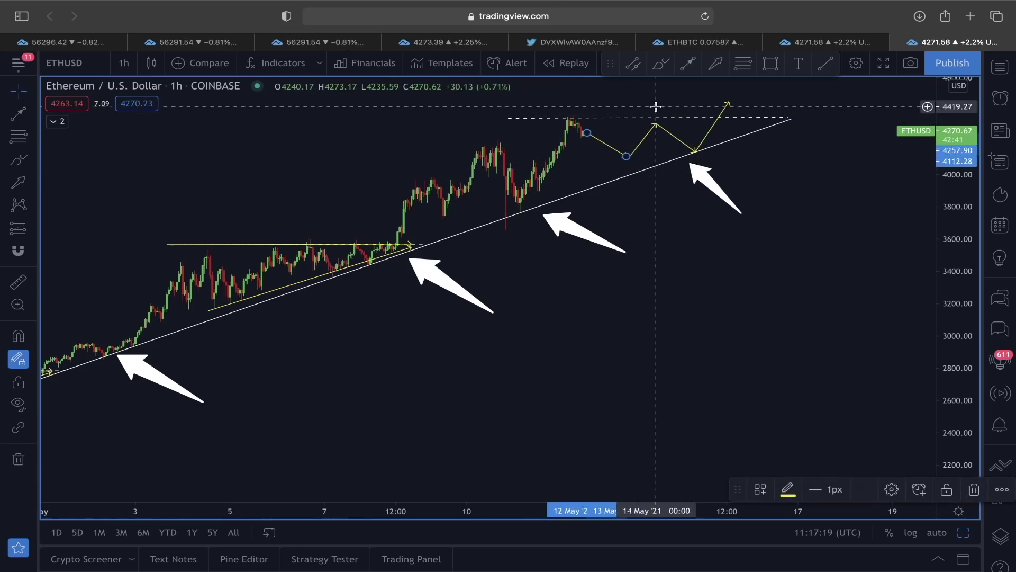
pyautogui.moveTo(777, 204)
pyautogui.mouseDown()
pyautogui.moveTo(783, 211)
pyautogui.moveTo(706, 237)
pyautogui.mouseUp()
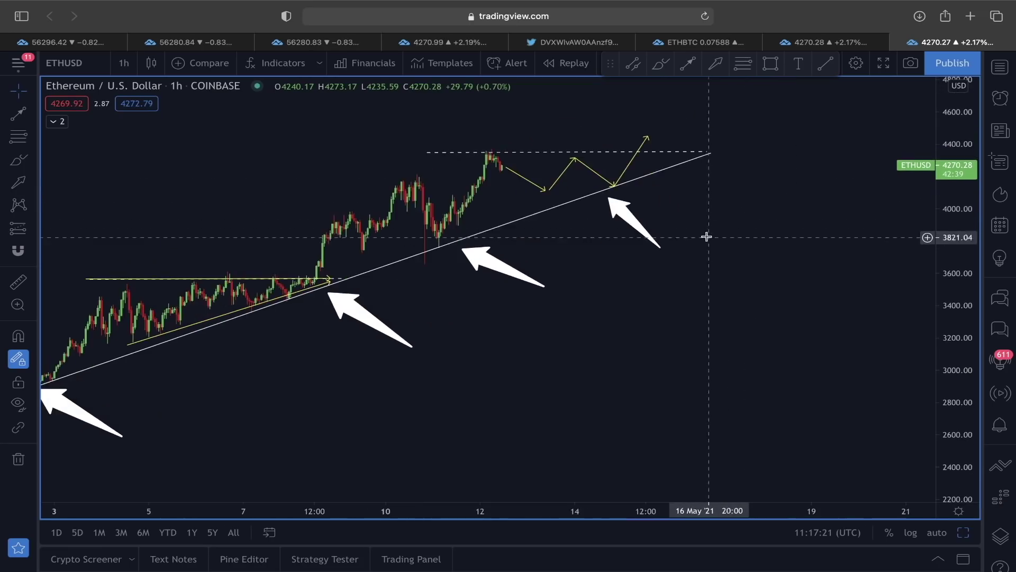
pyautogui.scroll(-2, 601, 198)
pyautogui.scroll(1, 642, 315)
pyautogui.hscroll(-2, 551, 291)
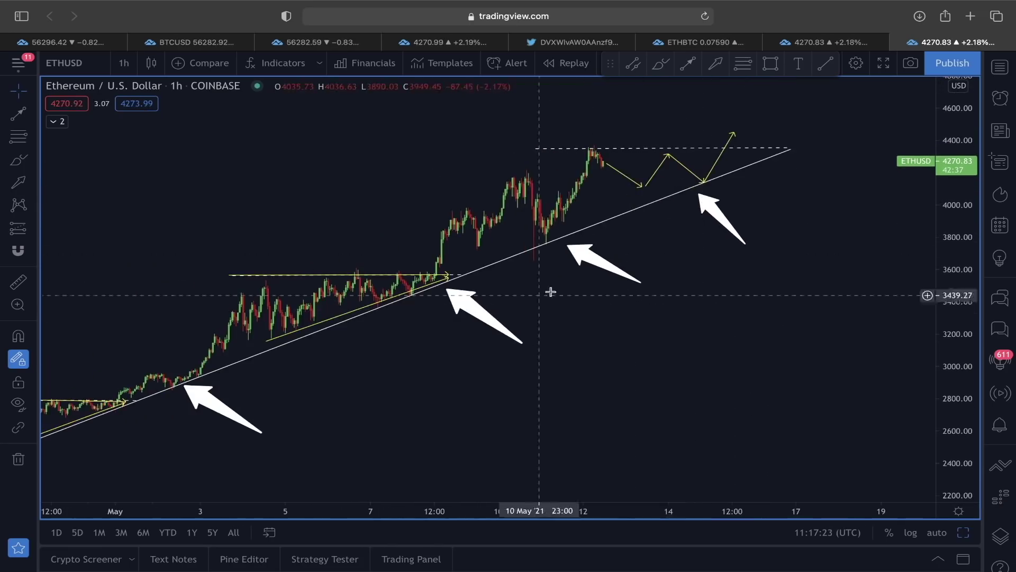
# Step: Extend the final upward leg of the projected path far above the dashed resistance, ending above 4600 on 16 May
pyautogui.moveTo(751, 125); pyautogui.dragTo(782, 90)
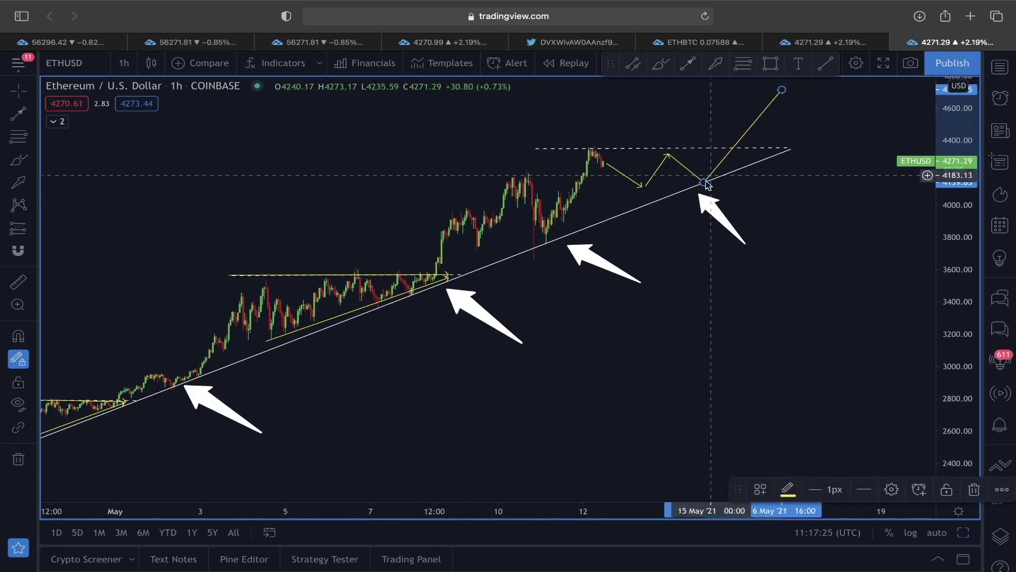
pyautogui.hscroll(-2, 650, 228)
pyautogui.hscroll(-2, 761, 280)
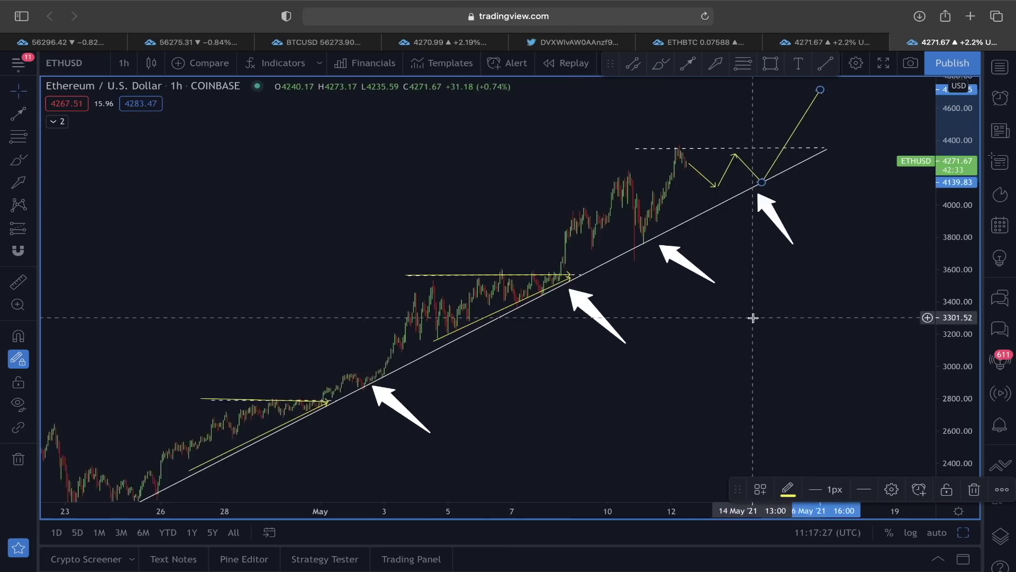
pyautogui.scroll(-1, 693, 333)
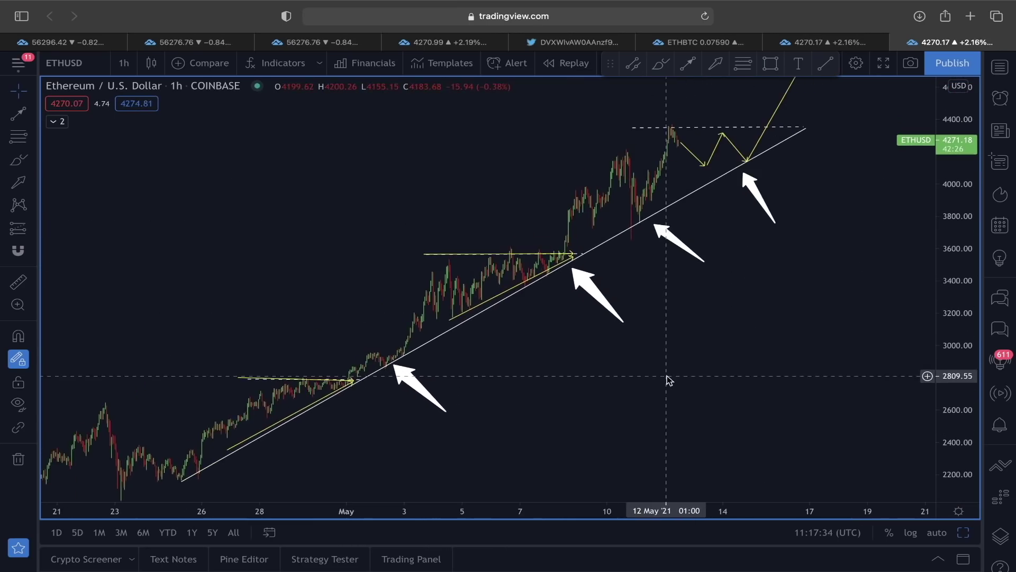